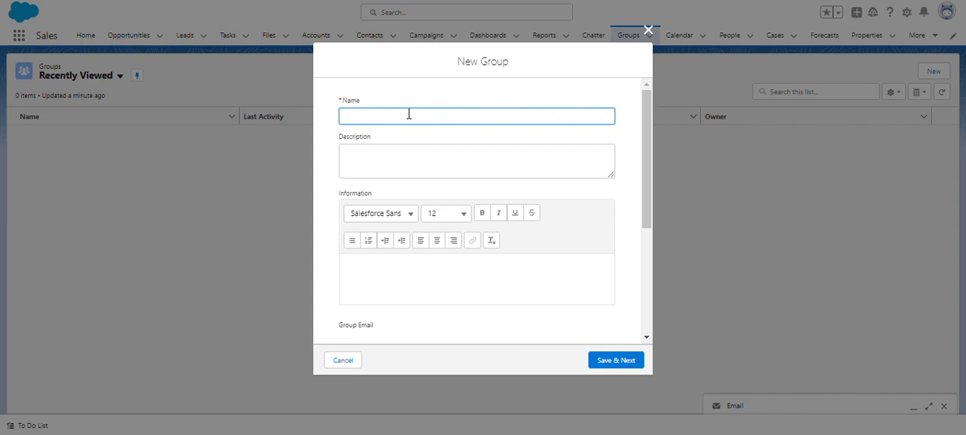
Name the new group Residential Sales Product Collaboration and copy the write-up for all users from the Trailhead instructions into its description.
text(Residential Sales Product Collaboration)
click(475, 140)
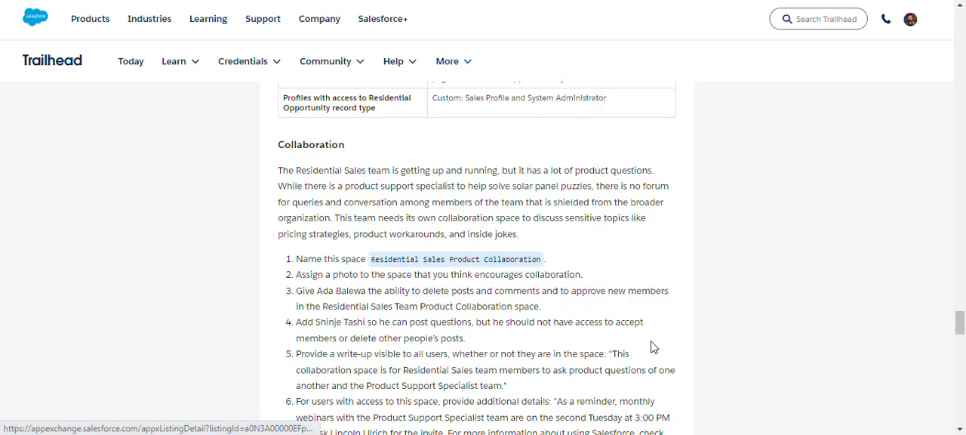
drag(613, 354, 504, 386)
key(ctrl+c)
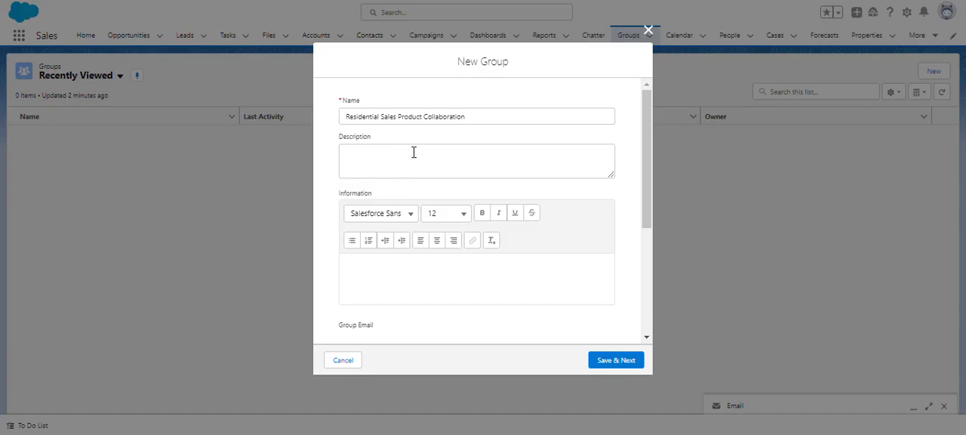
click(415, 150)
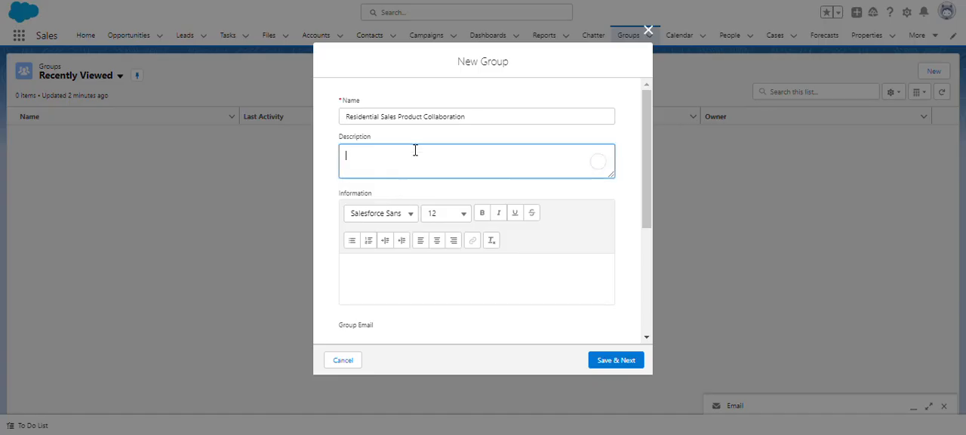
key(ctrl+v)
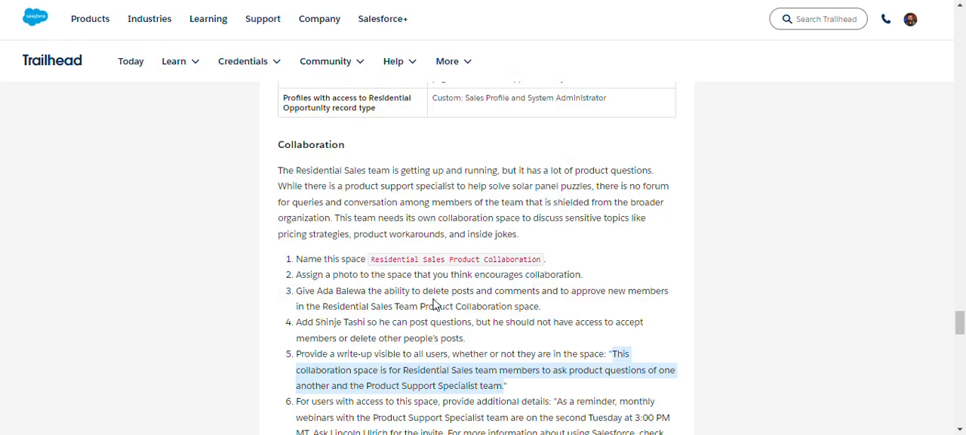
Copy the additional details about the monthly webinars and CRM Basics module from the Trailhead instructions into the new group's Information field.
scroll(434, 305, down, 1)
scroll(437, 305, down, 1)
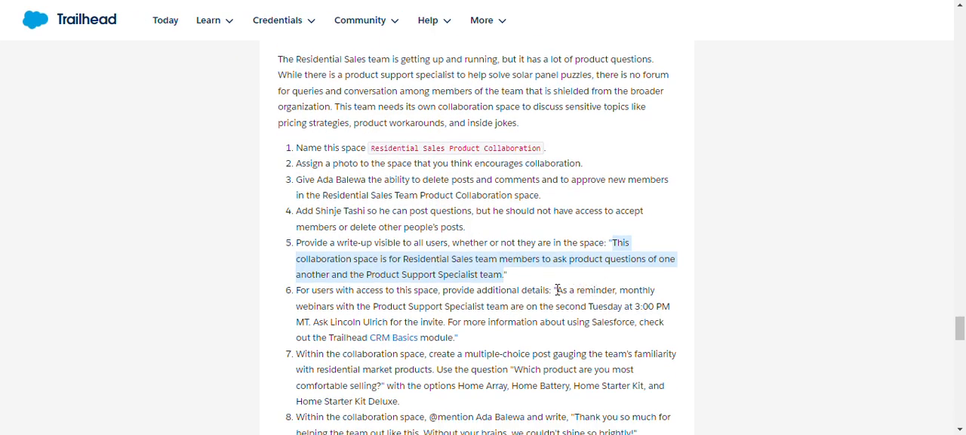
drag(557, 290, 455, 341)
key(ctrl+c)
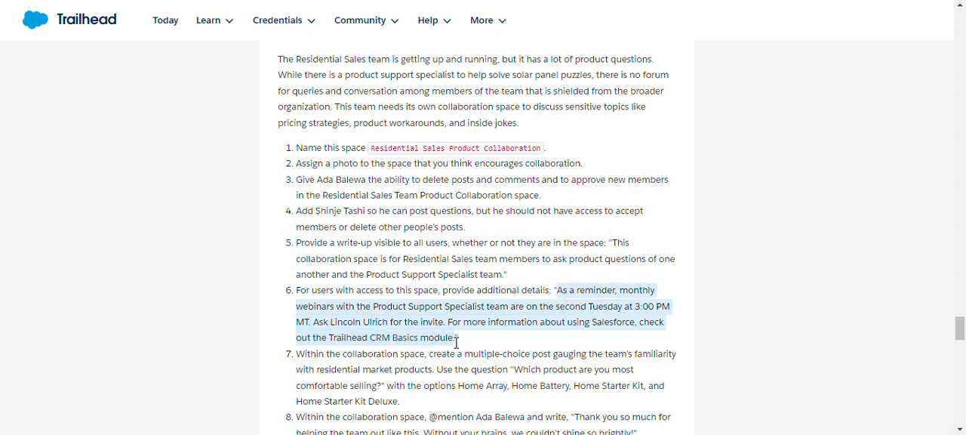
click(298, 1)
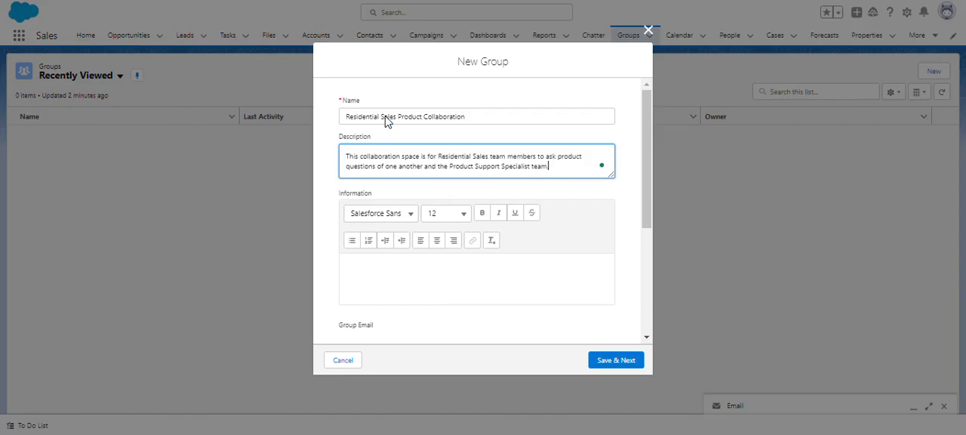
click(423, 259)
key(ctrl+v)
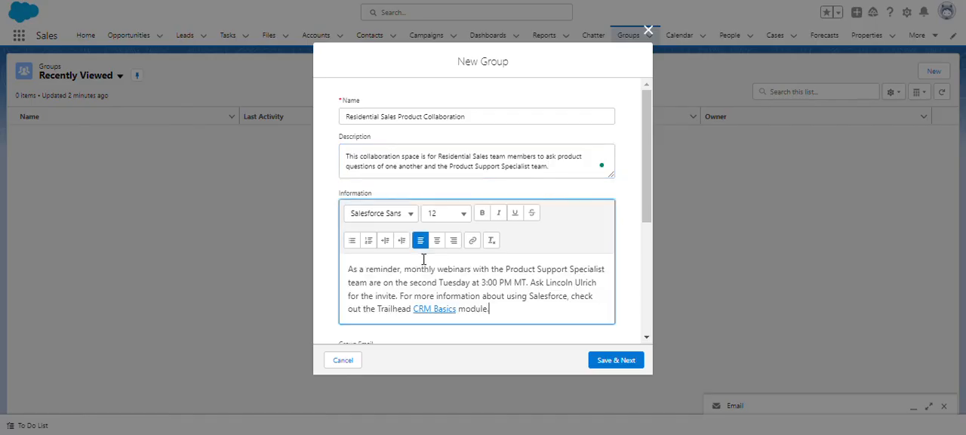
scroll(451, 259, down, 3)
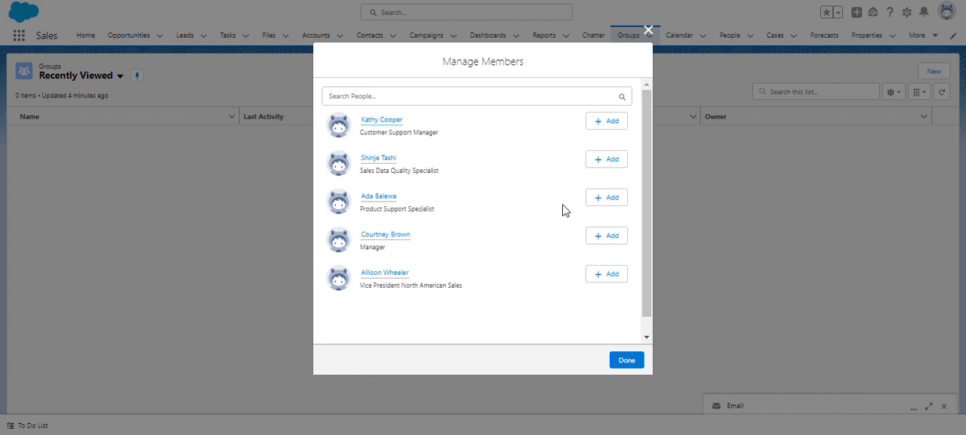
Add the Sales Data Quality Specialist as Member and the Product Support Specialist as Manager of the group, and finish the member setup.
click(610, 202)
click(598, 160)
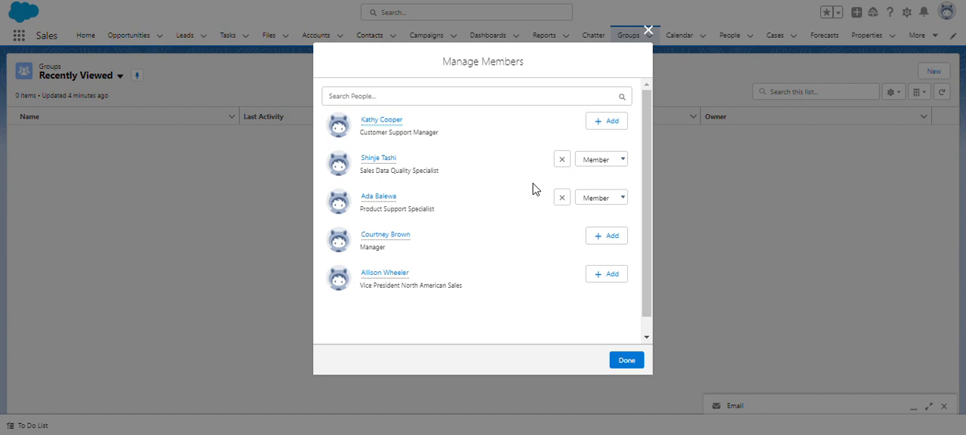
click(610, 200)
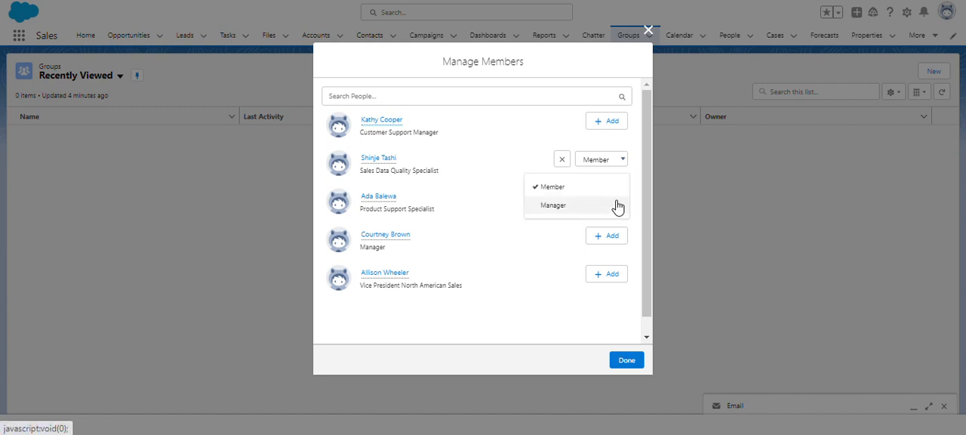
click(573, 205)
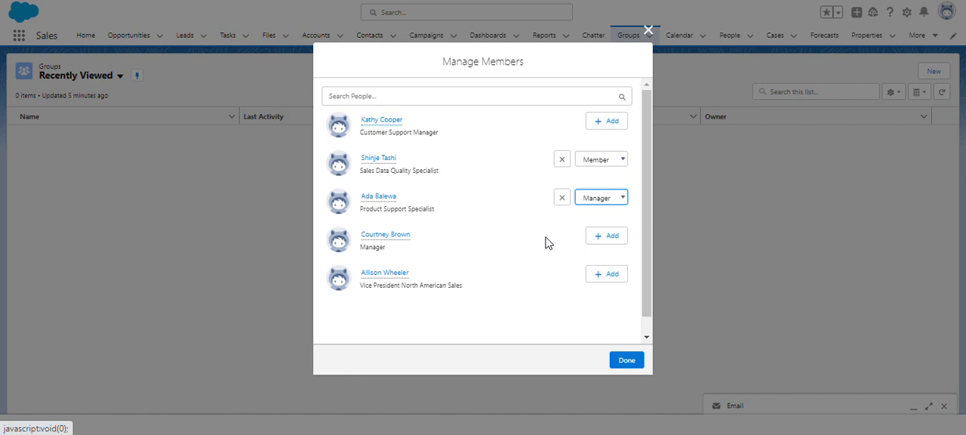
click(628, 361)
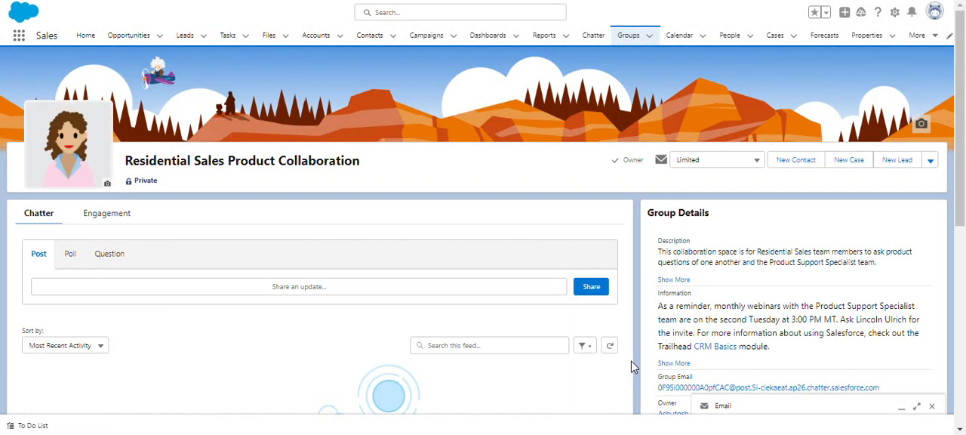
Check the roles in the full member list of the Residential Sales Product Collaboration group and return to the group's page.
scroll(714, 253, down, 5)
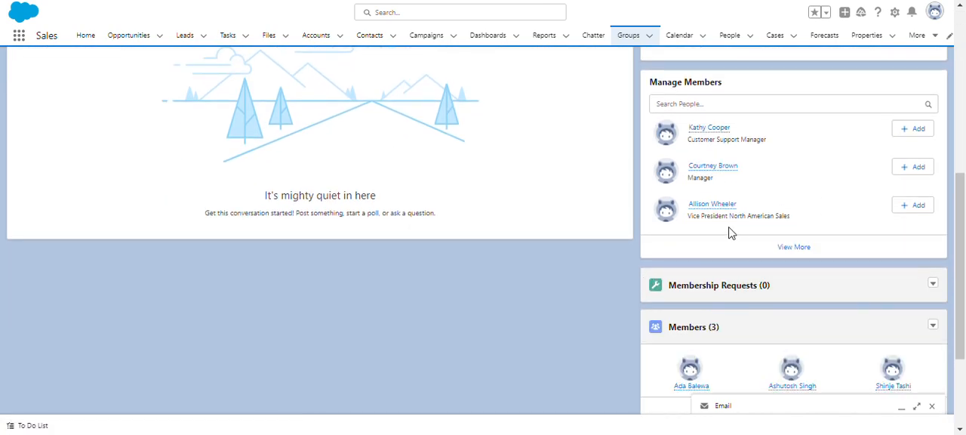
scroll(725, 234, down, 2)
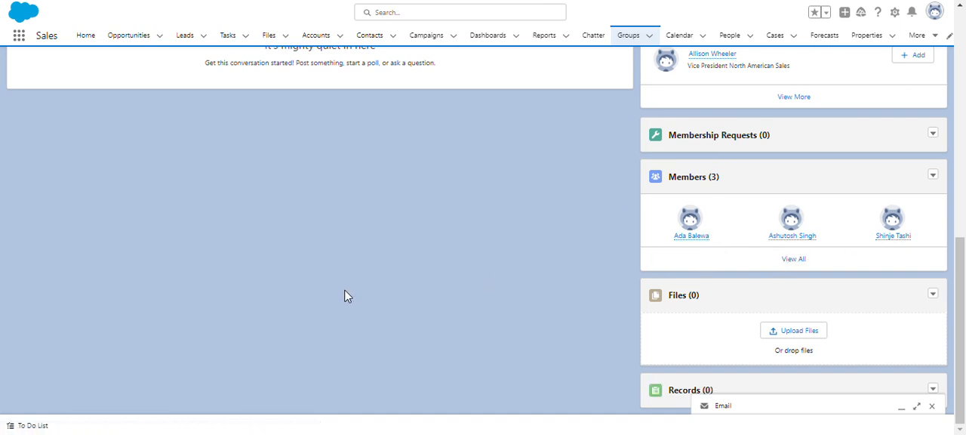
click(804, 259)
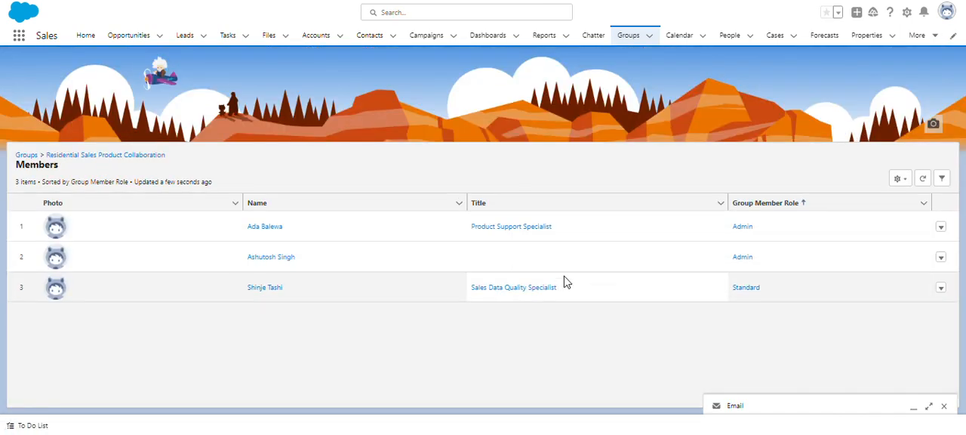
click(638, 38)
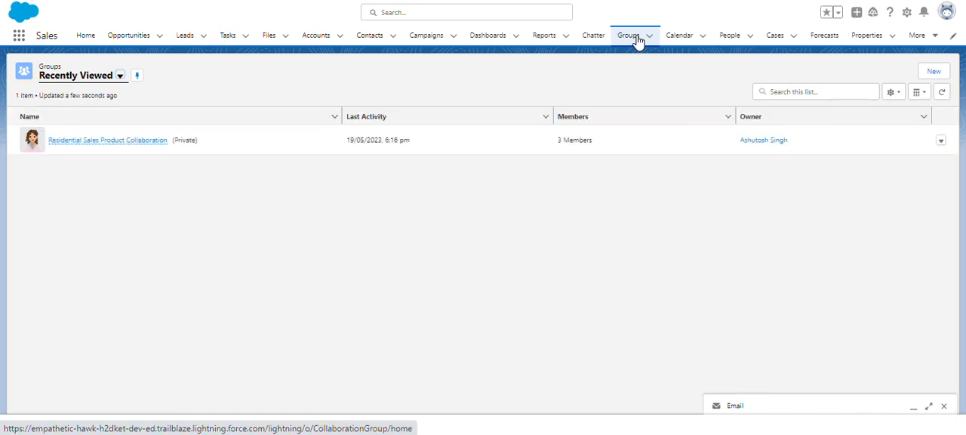
click(114, 142)
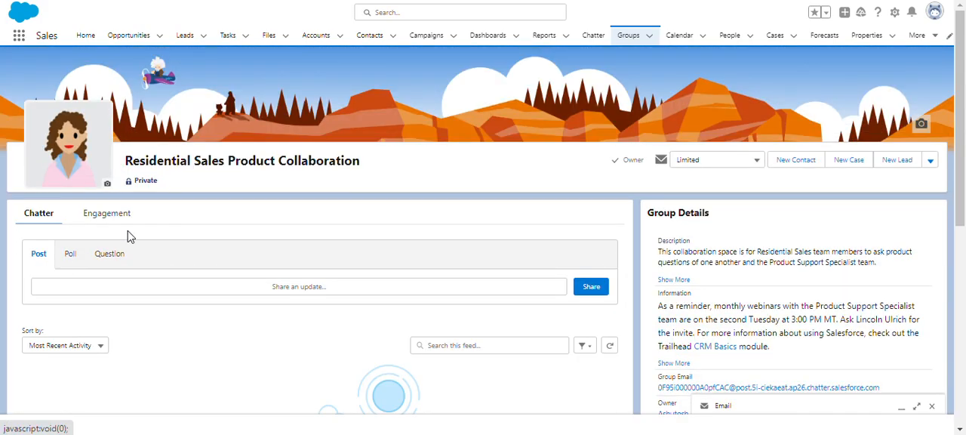
Check the remaining Trailhead collaboration requirements and begin a Chatter post in the group that mentions the Product Support Specialist.
key(alt+Tab)
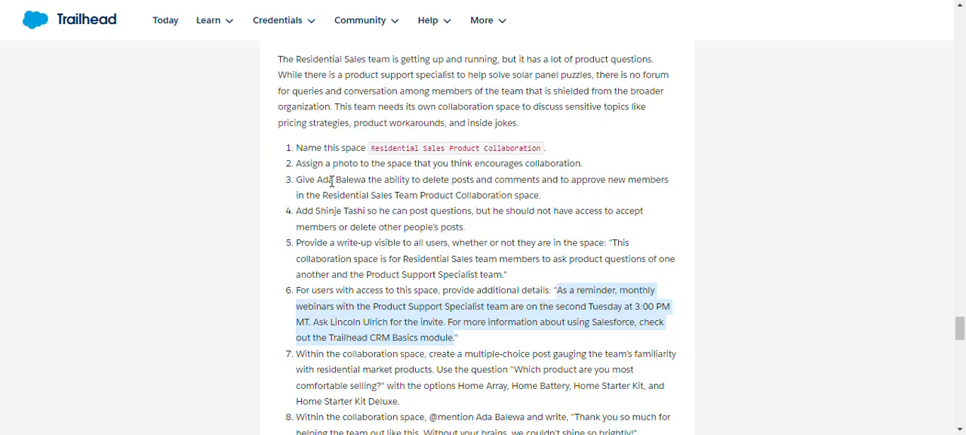
scroll(349, 185, down, 2)
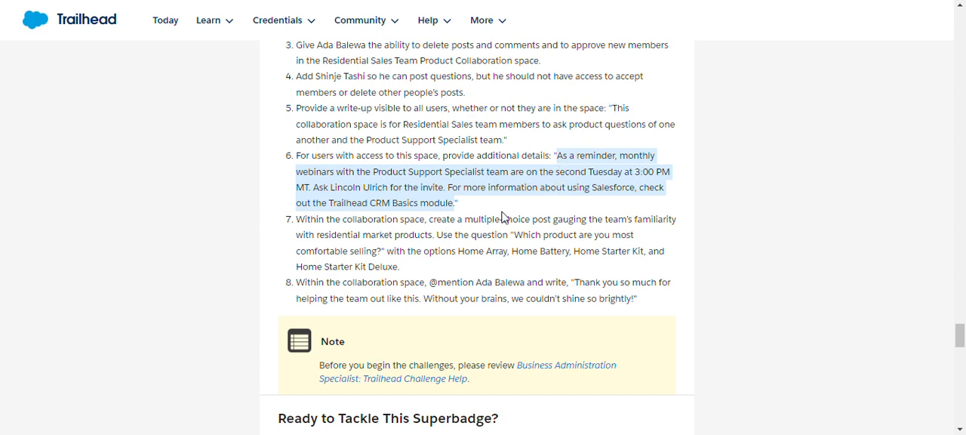
scroll(504, 217, up, 2)
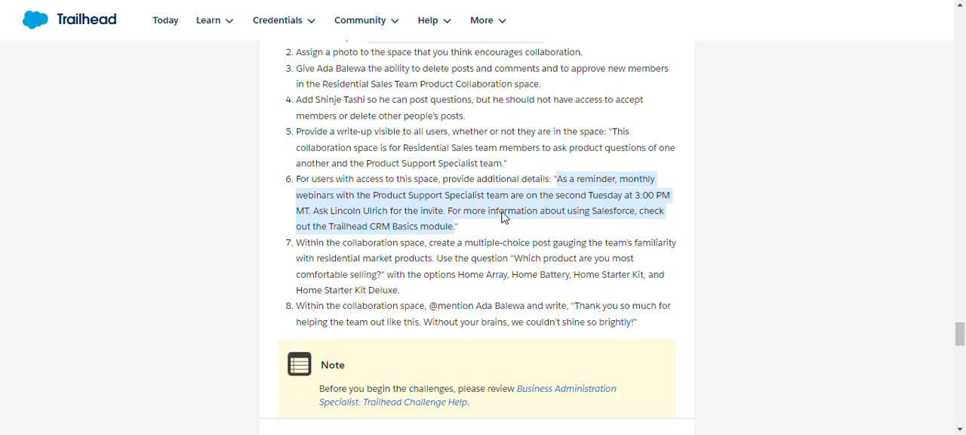
scroll(504, 217, down, 1)
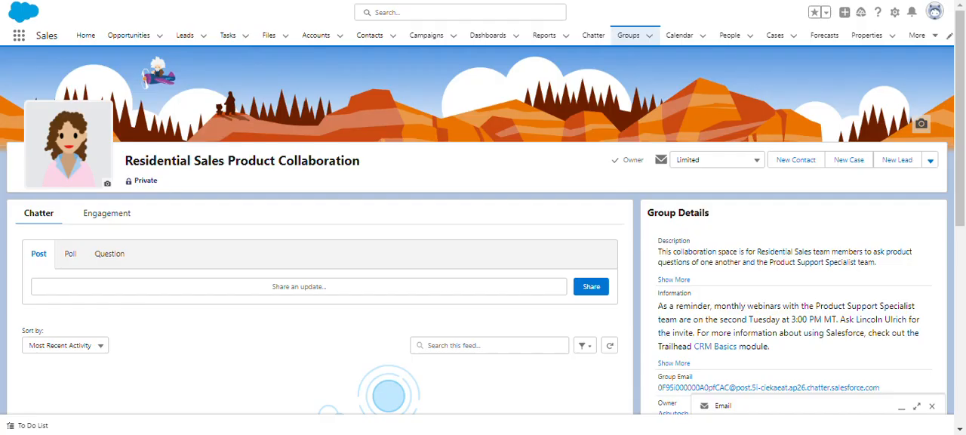
click(71, 287)
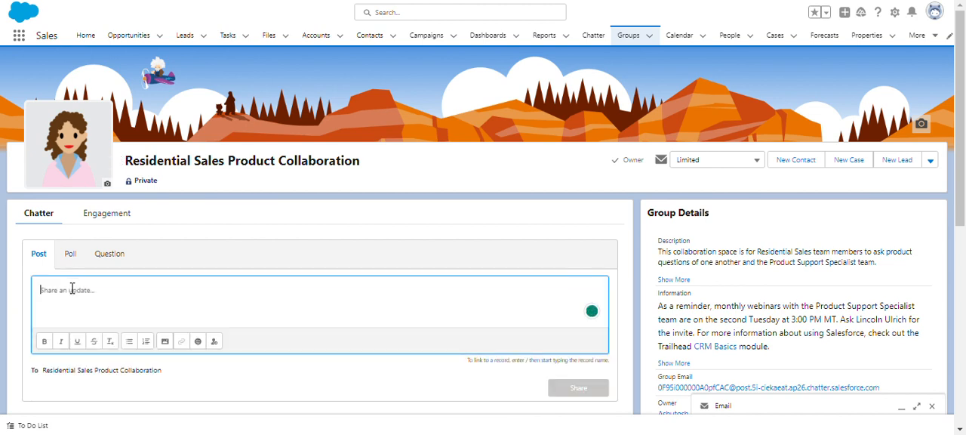
text(@)
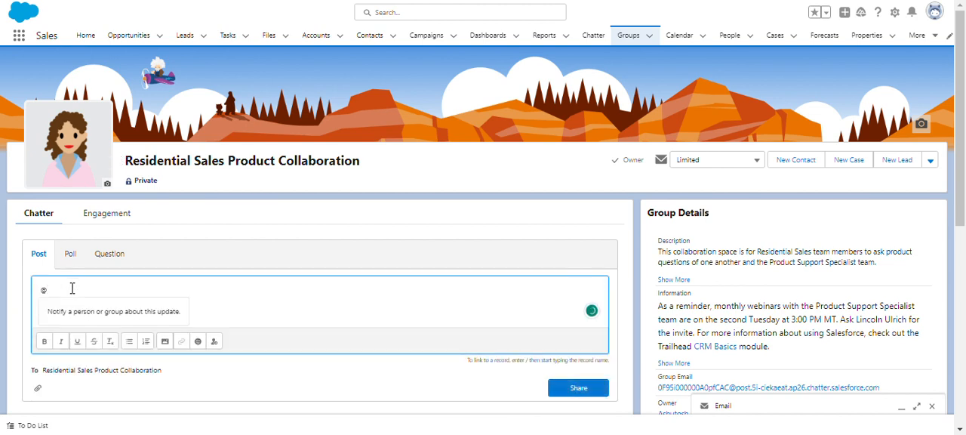
text(a)
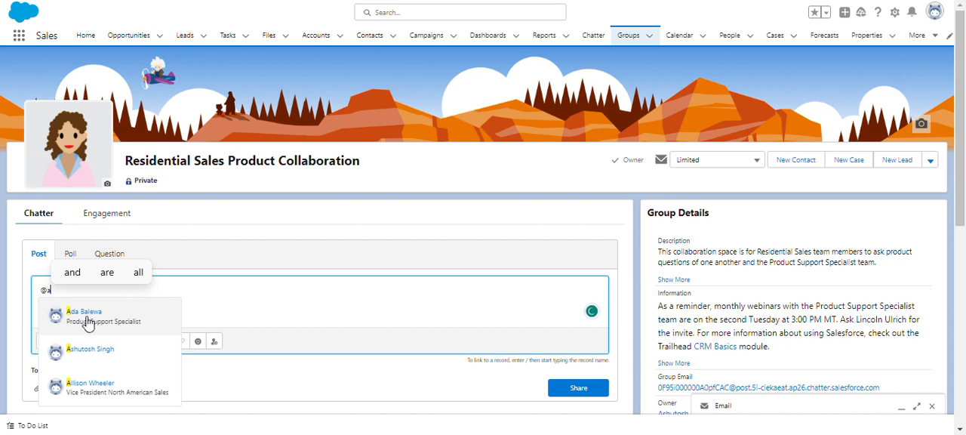
click(88, 322)
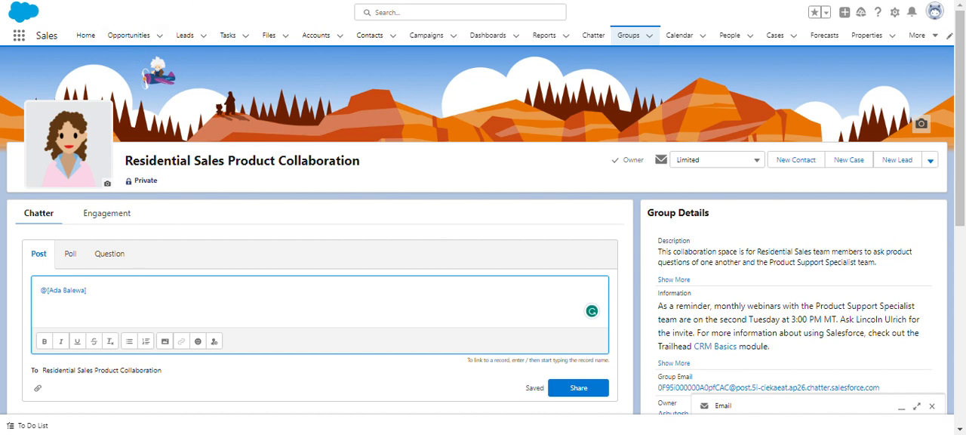
Complete the post with "Thank you so much for helping the team out like this. Without your brains, we couldn't shine so brightly!" and share it.
key(ctrl+Tab)
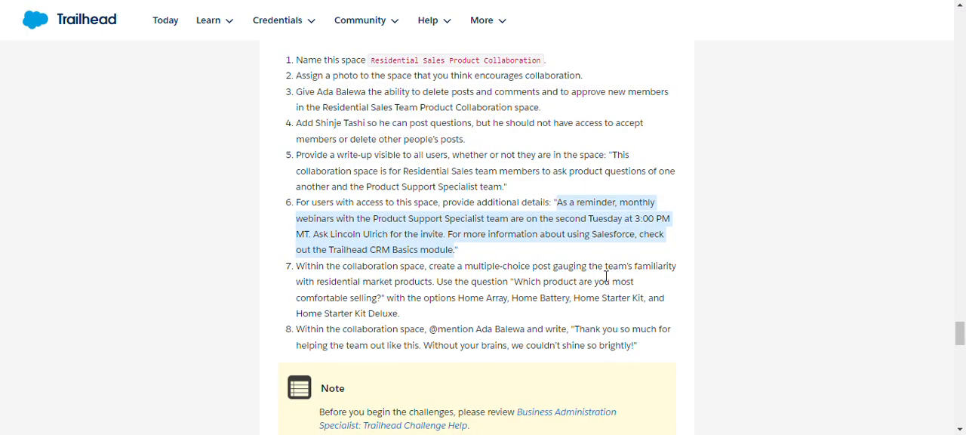
drag(574, 330, 692, 351)
key(ctrl+c)
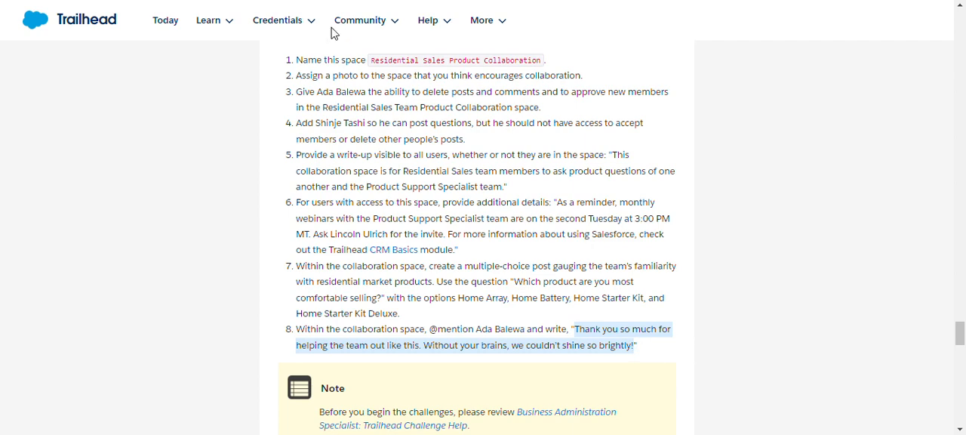
click(264, 0)
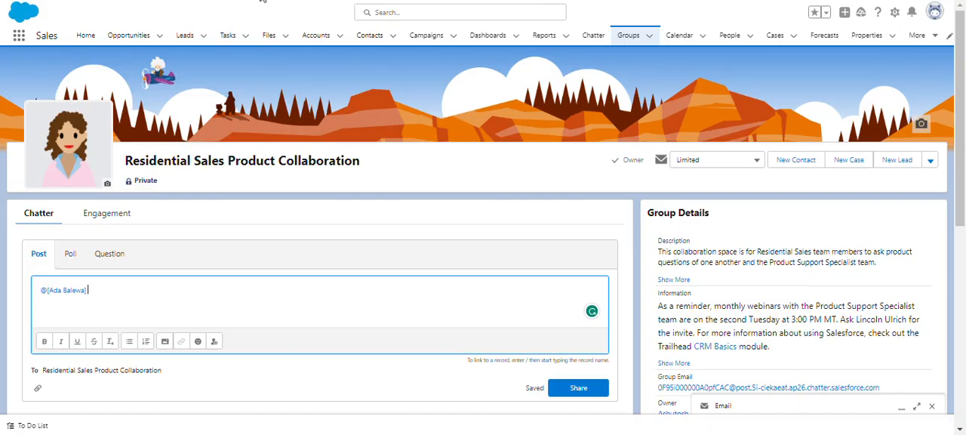
click(146, 277)
key(ctrl+v)
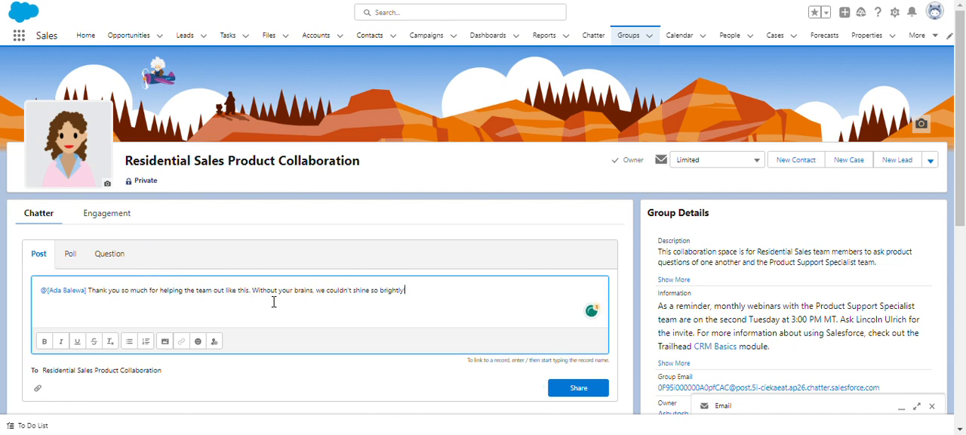
click(572, 387)
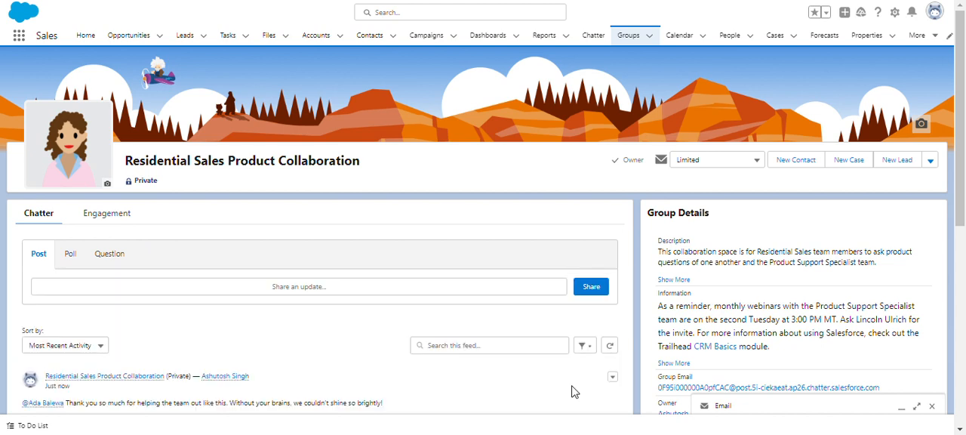
Start a poll in the group with the question "Which product are you most comfortable selling?" copied from the Trailhead requirements.
click(69, 254)
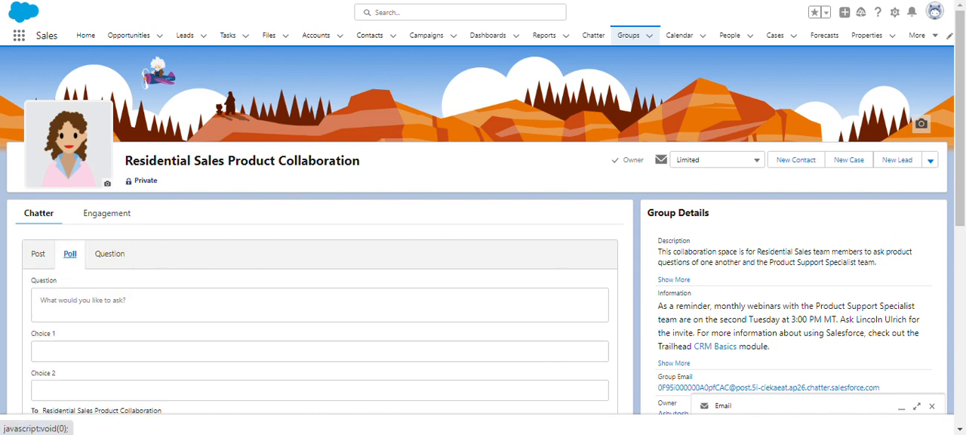
key(alt+Tab)
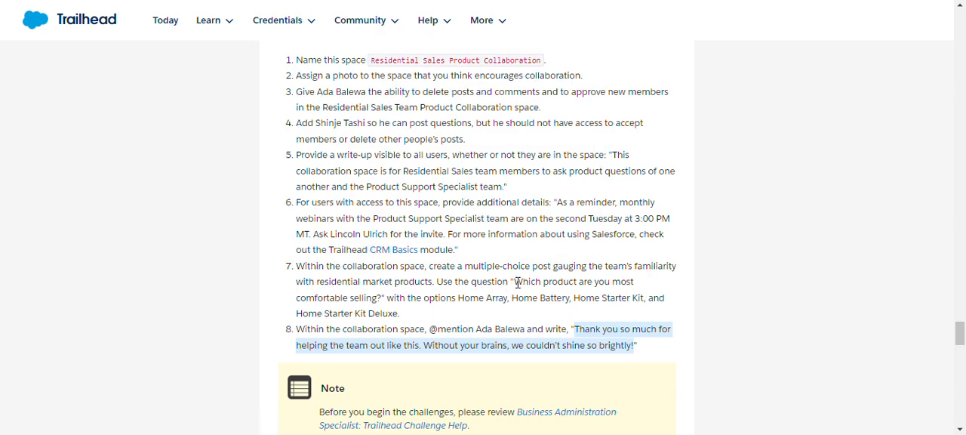
drag(518, 283, 381, 300)
key(ctrl+c)
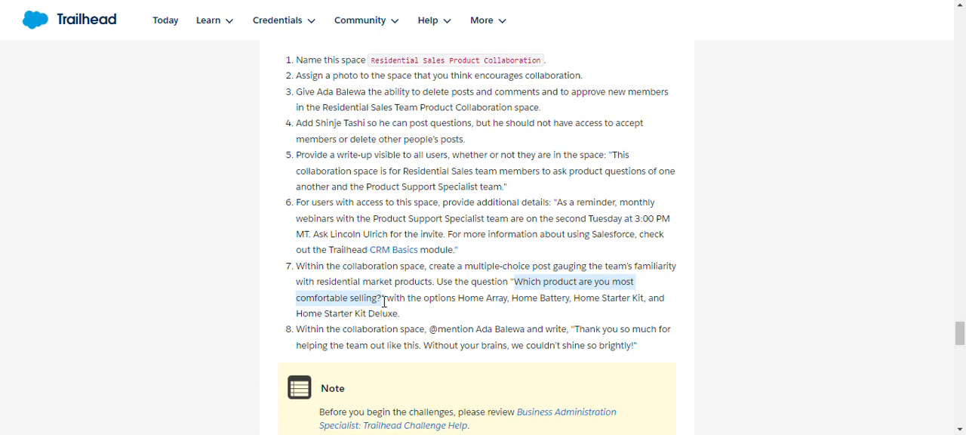
click(277, 0)
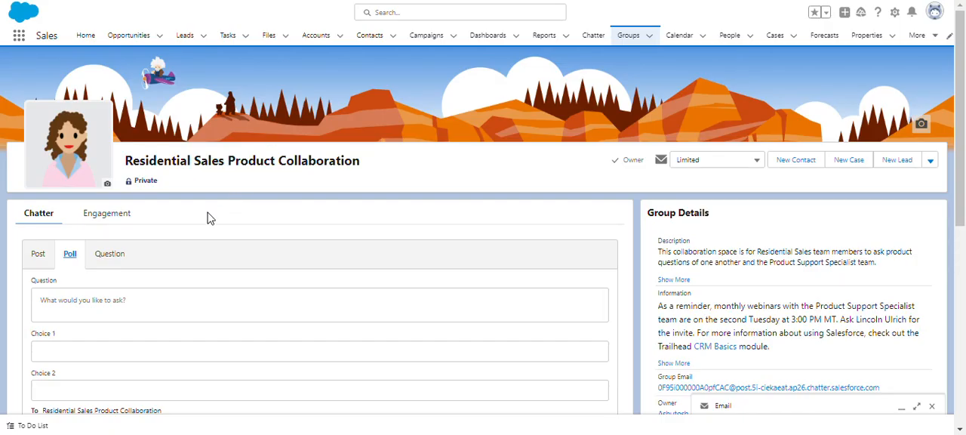
click(125, 303)
key(ctrl+v)
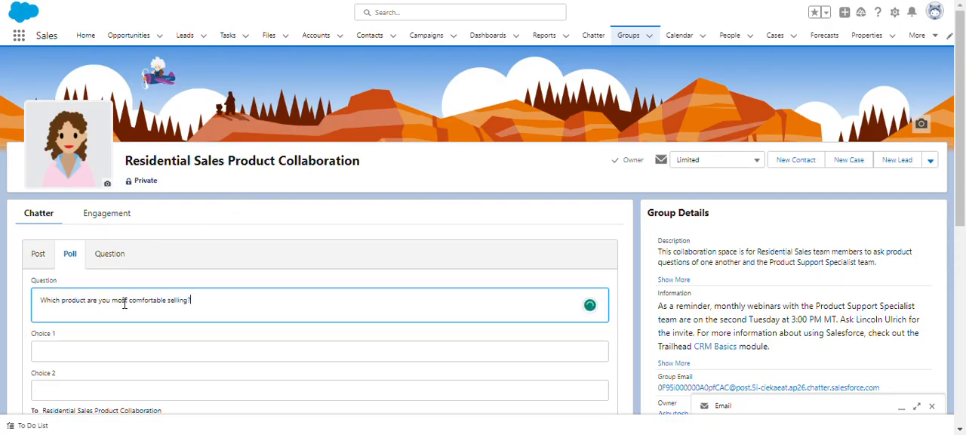
Copy Home Array and Home Battery from the Trailhead requirements into the poll as choices 1 and 2.
click(264, 0)
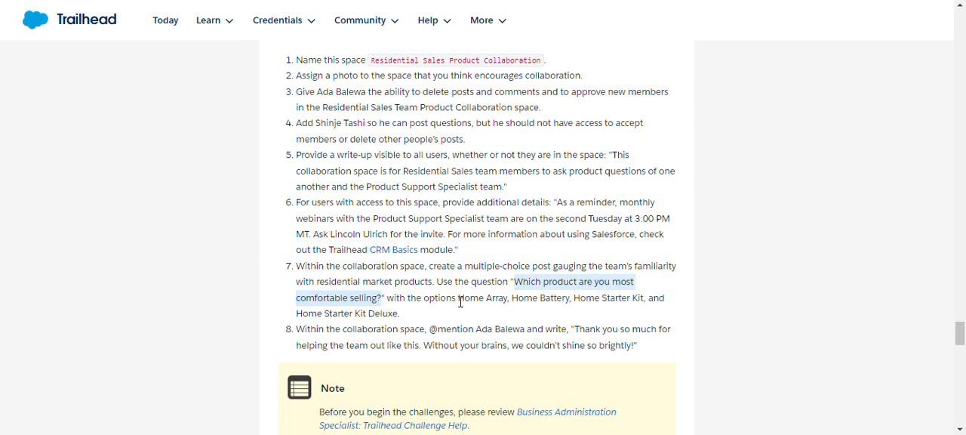
drag(461, 301, 506, 309)
key(ctrl+c)
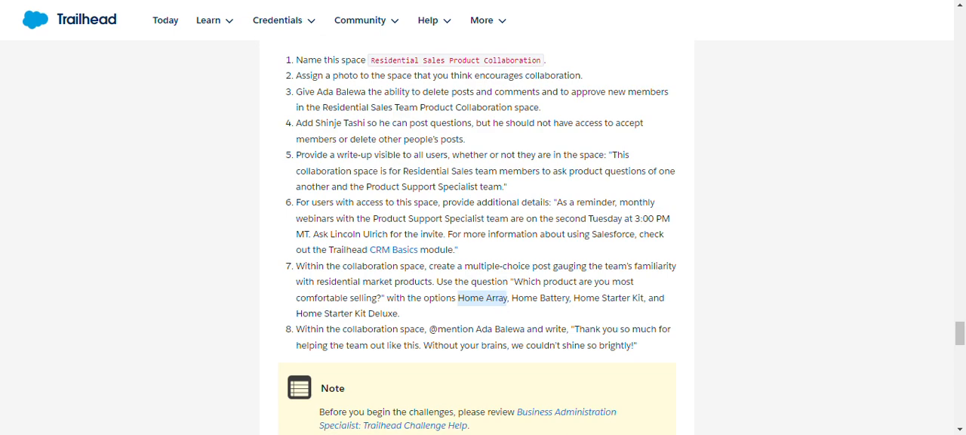
click(354, 0)
click(110, 347)
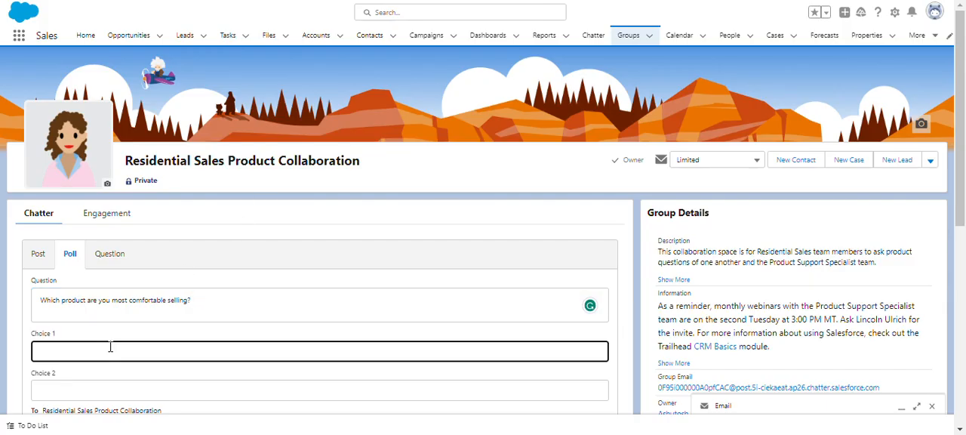
key(ctrl+v)
click(175, 0)
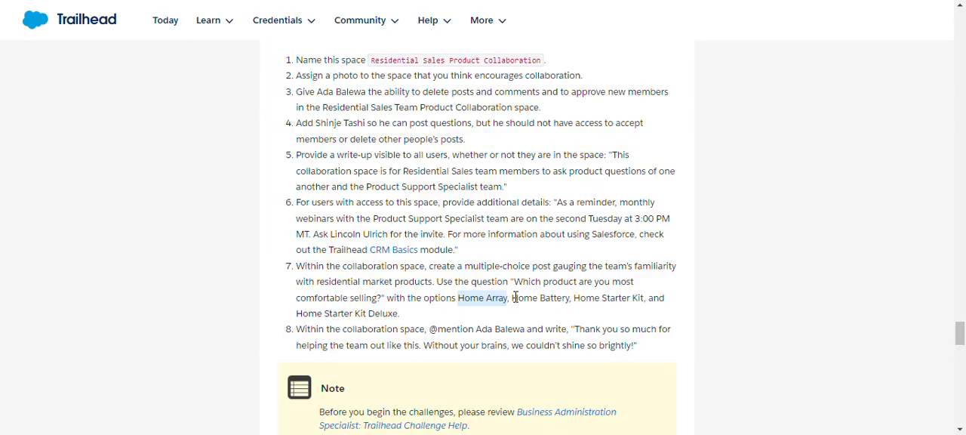
drag(513, 298, 571, 309)
key(ctrl+c)
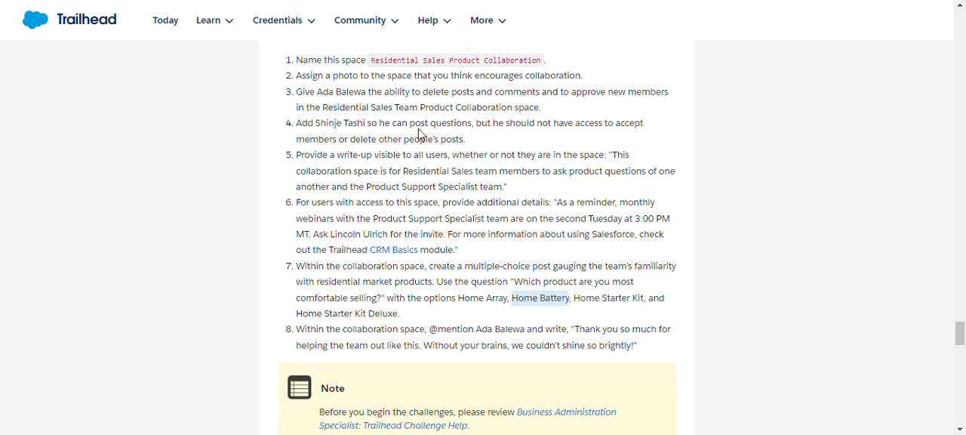
key(ctrl+shift+Tab)
click(110, 393)
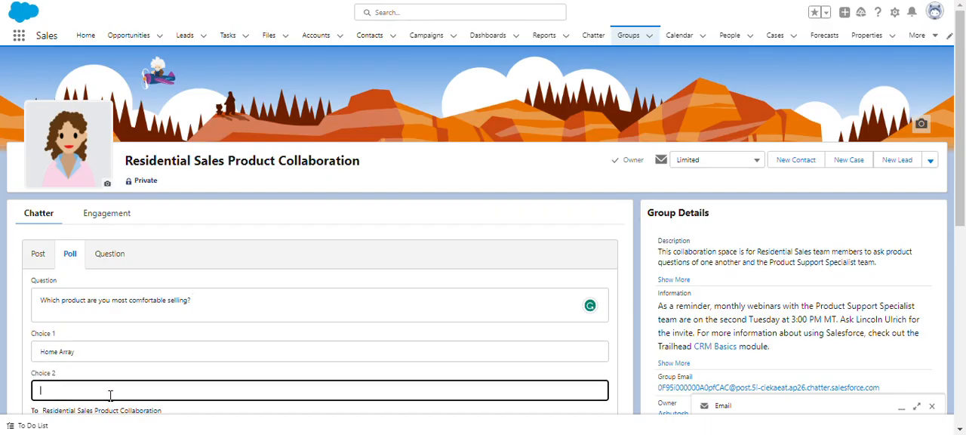
key(ctrl+v)
Add a third choice to the poll and fill it with Home Starter Kit from the Trailhead requirements.
scroll(107, 394, down, 2)
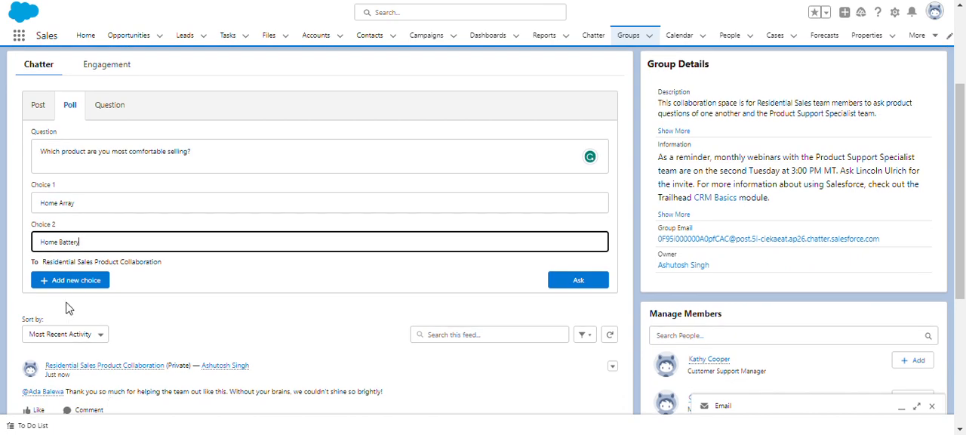
click(79, 281)
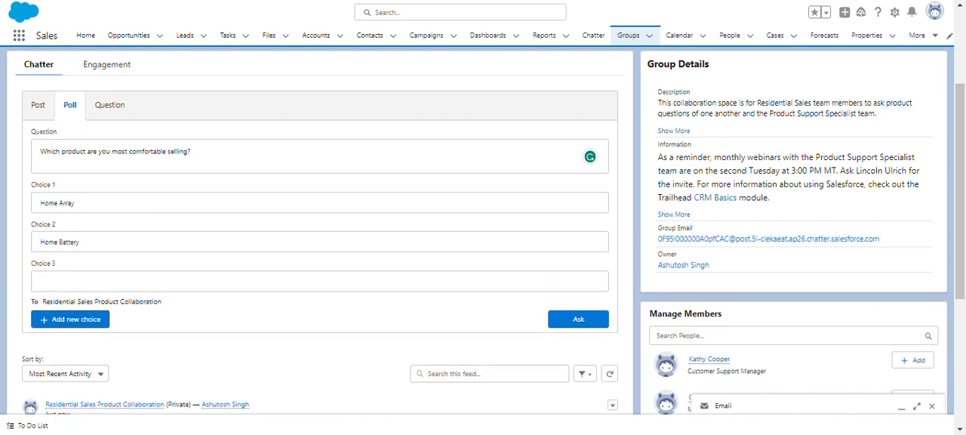
key(ctrl+Tab)
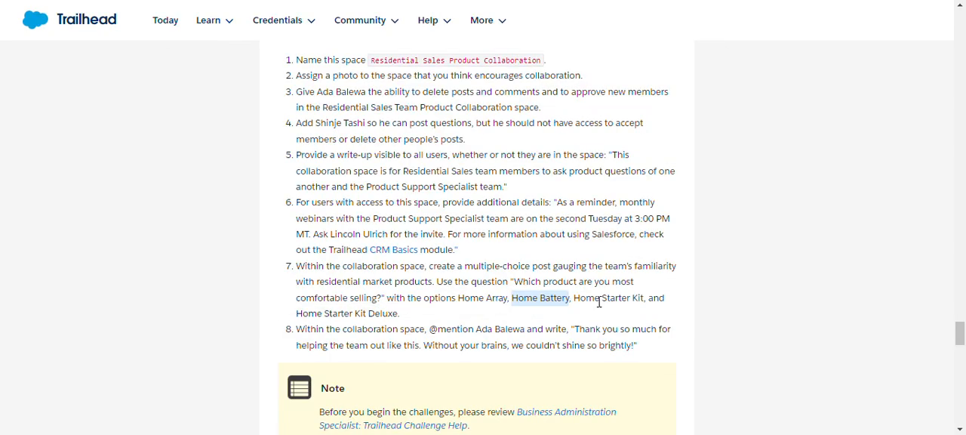
drag(574, 298, 646, 310)
key(ctrl+c)
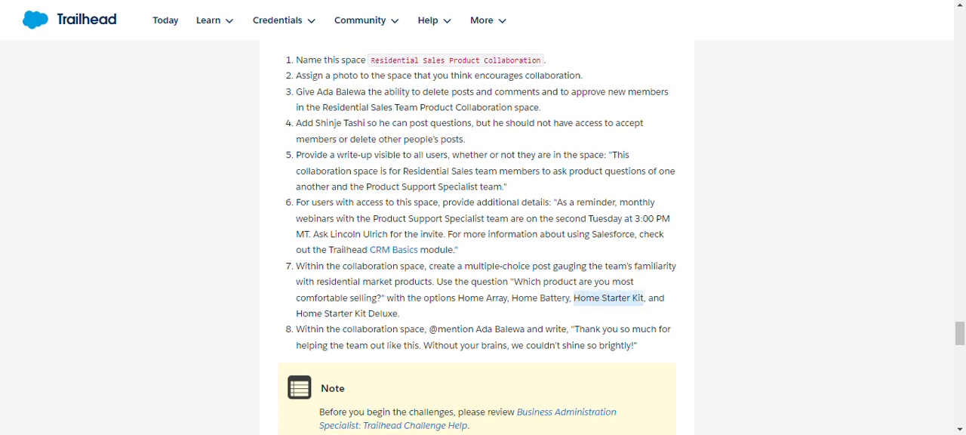
key(alt+Tab)
click(83, 280)
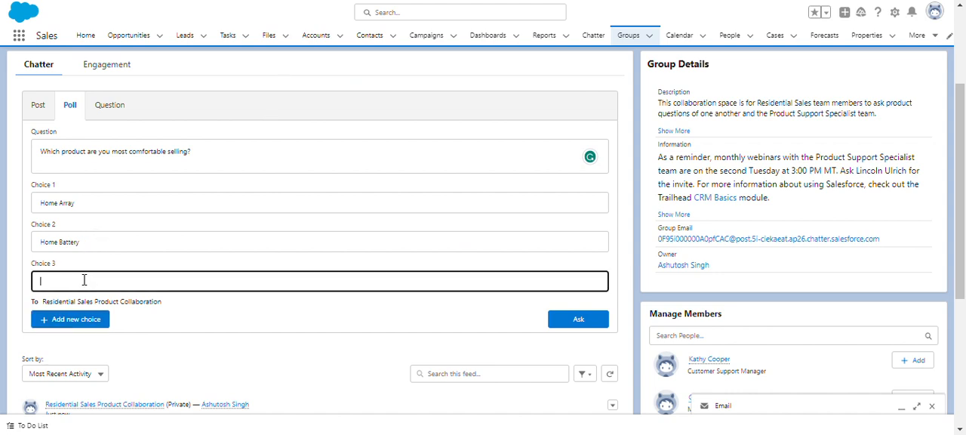
key(ctrl+v)
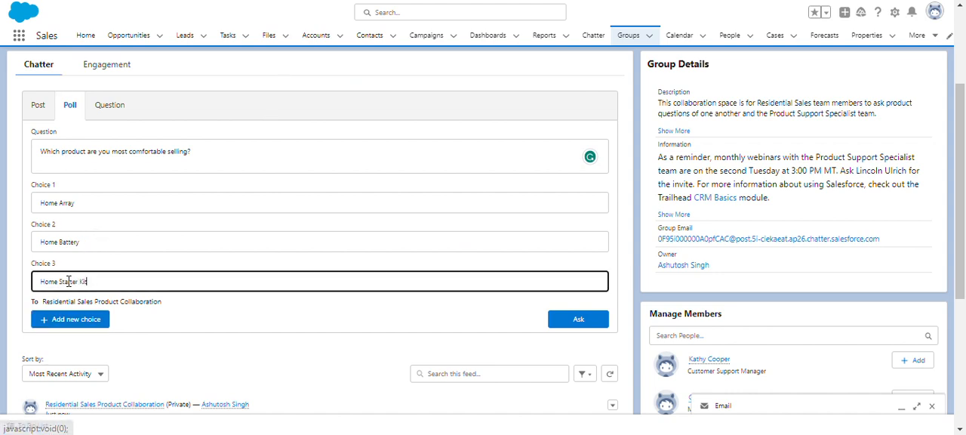
Add a fourth poll choice and fill it with Home Starter Kit Deluxe from the Trailhead requirements.
click(90, 322)
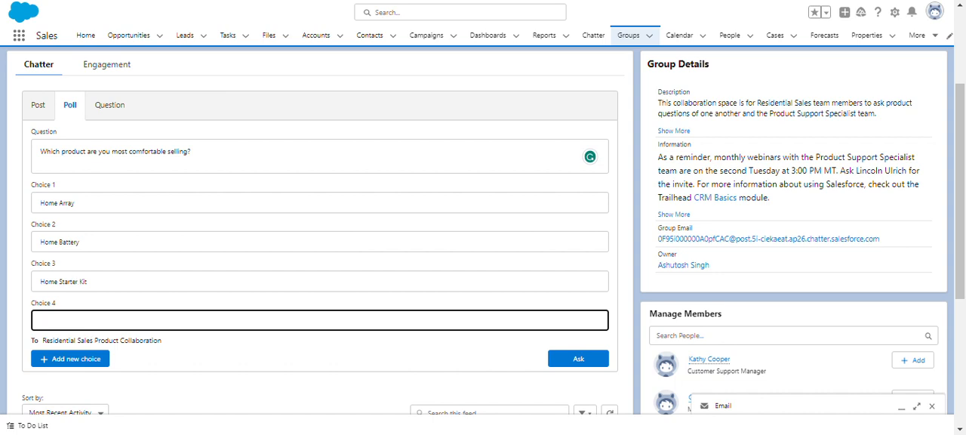
key(alt+Tab)
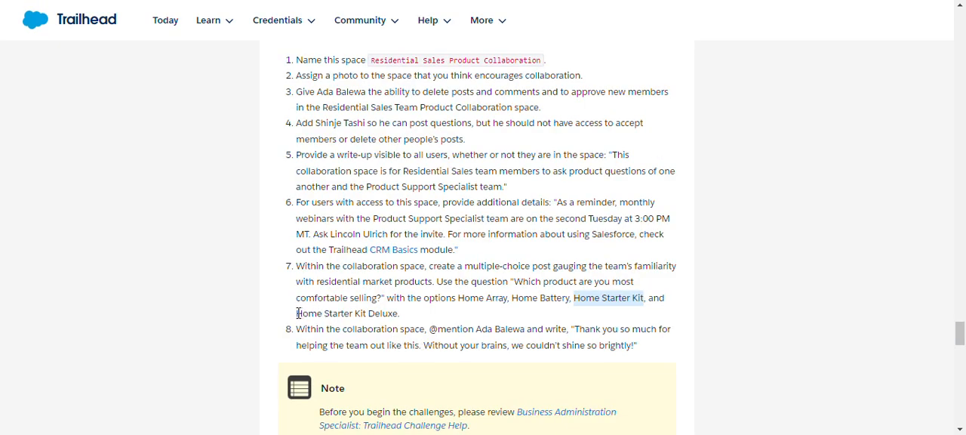
drag(298, 313, 398, 317)
key(ctrl+c)
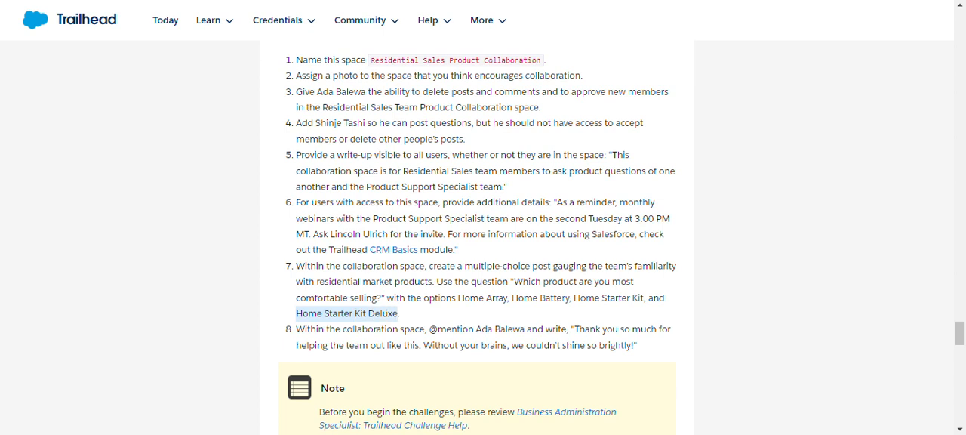
key(alt+Tab)
key(ctrl+v)
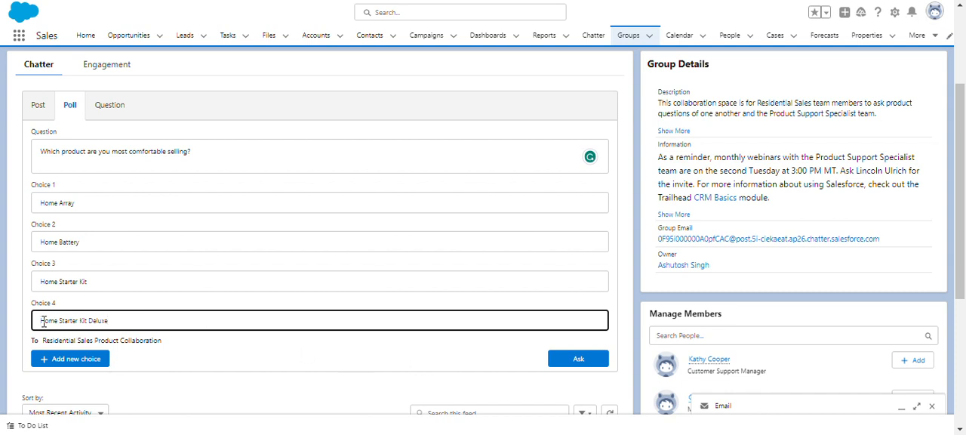
Check the pasted poll choices for stray leading spaces and publish the poll to the group.
click(40, 281)
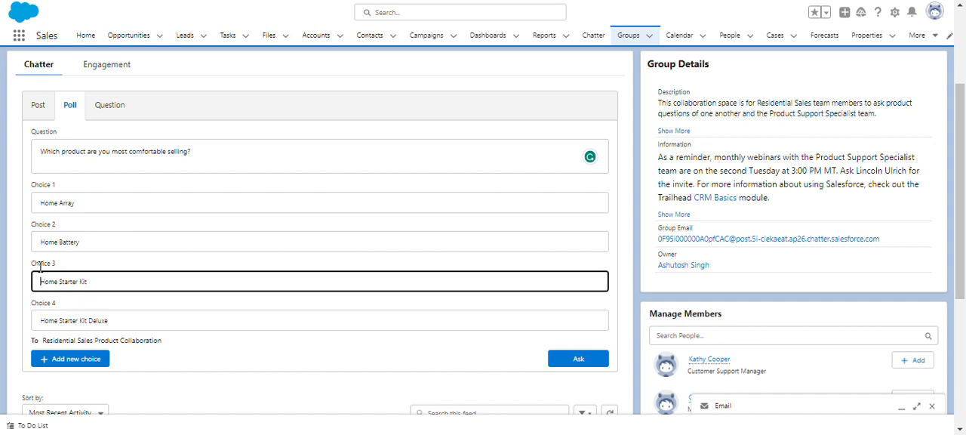
click(41, 243)
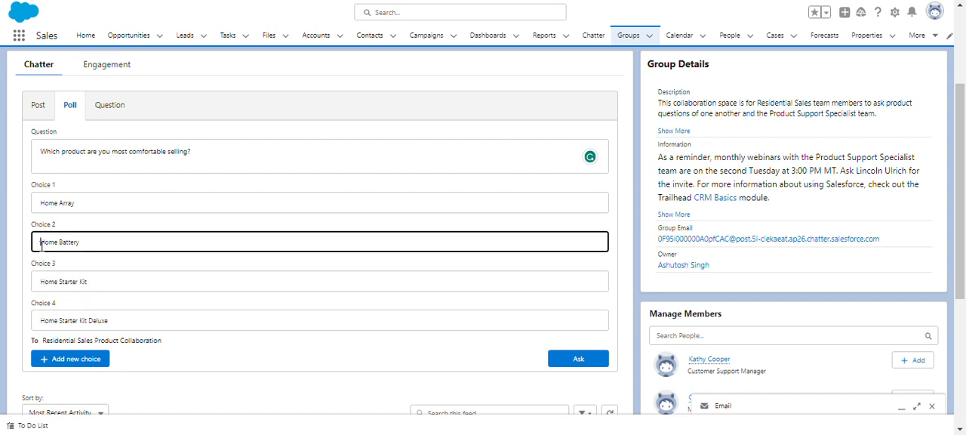
click(39, 207)
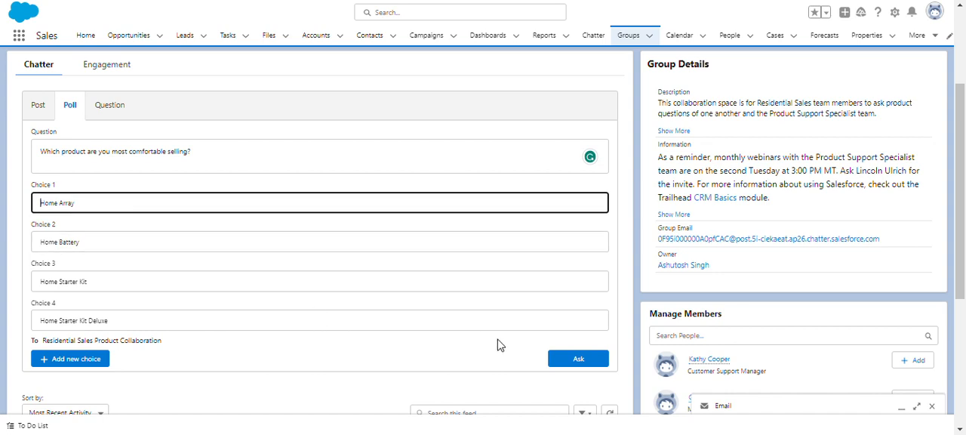
click(569, 361)
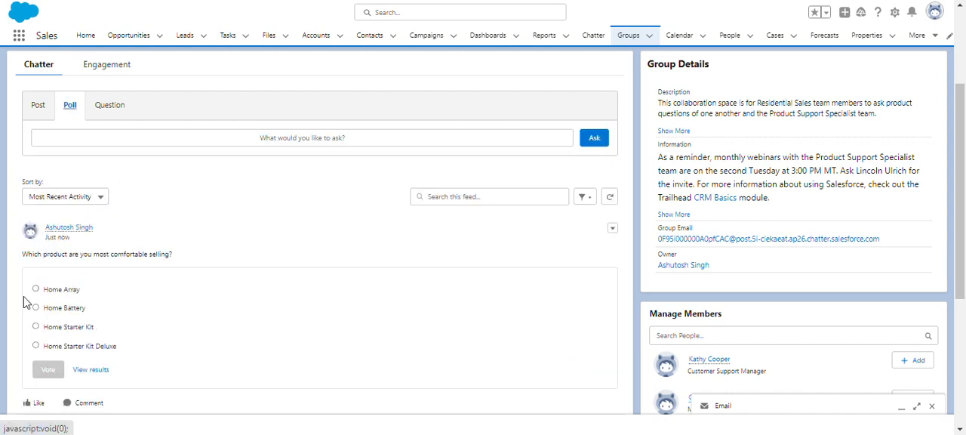
Switch to the Trailhead superbadge page and run the check for challenge 7, "Build a space for collaboration".
key(ctrl+Tab)
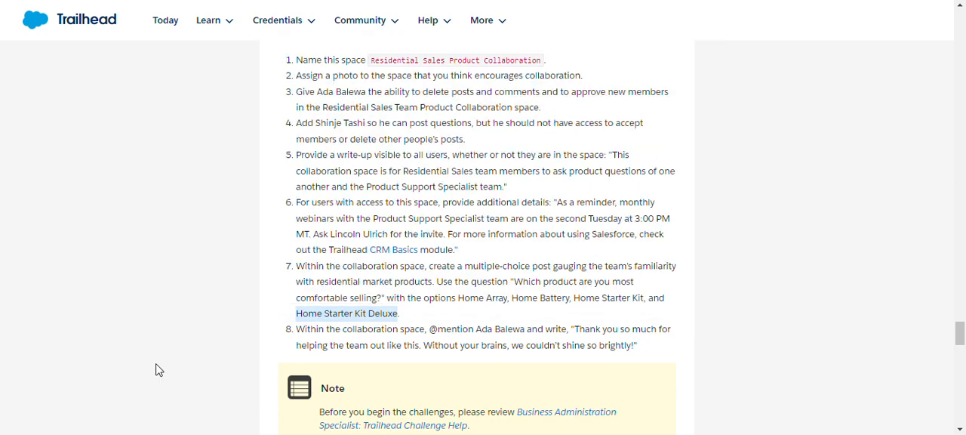
scroll(309, 371, down, 5)
scroll(310, 393, down, 10)
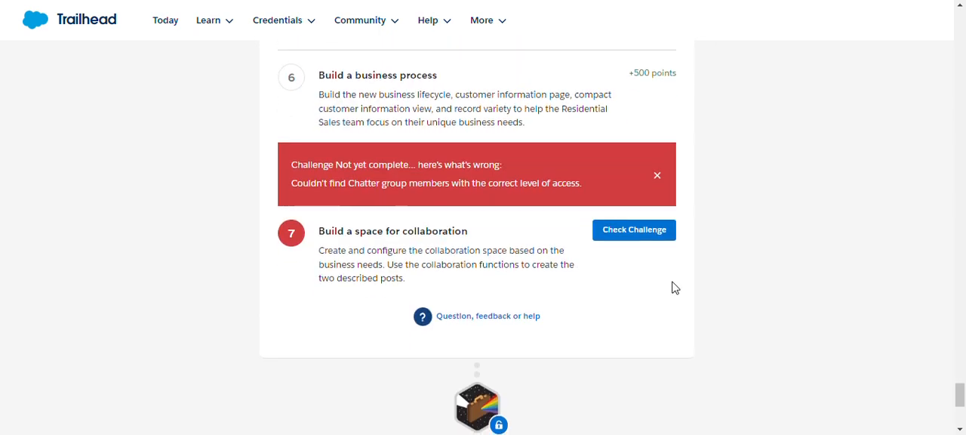
click(634, 230)
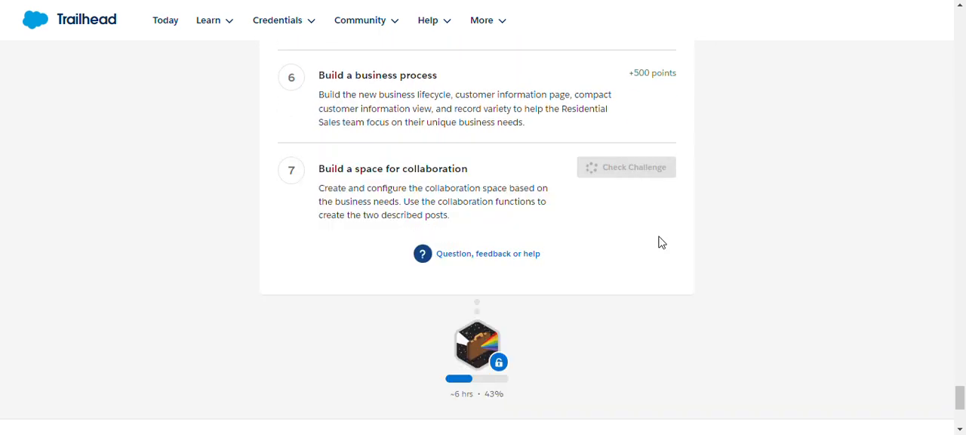